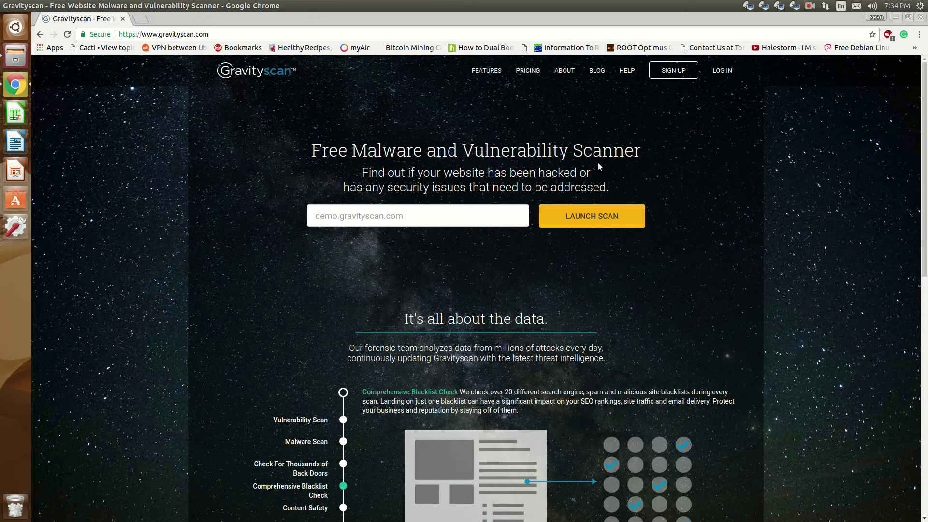
# Step: Look over the Gravityscan homepage, including its pricing section
pyautogui.scroll(-4, 707, 190)
pyautogui.scroll(4, 706, 190)
pyautogui.click(381, 214)
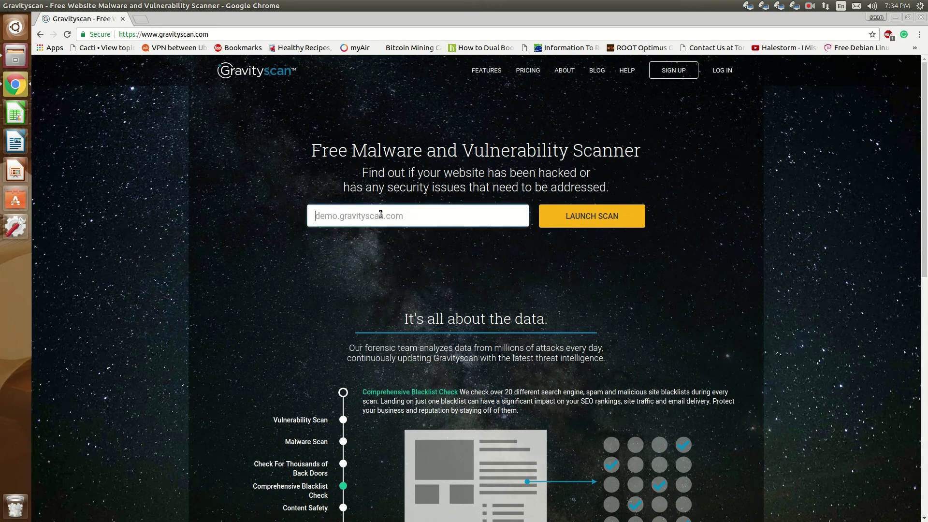
pyautogui.click(526, 70)
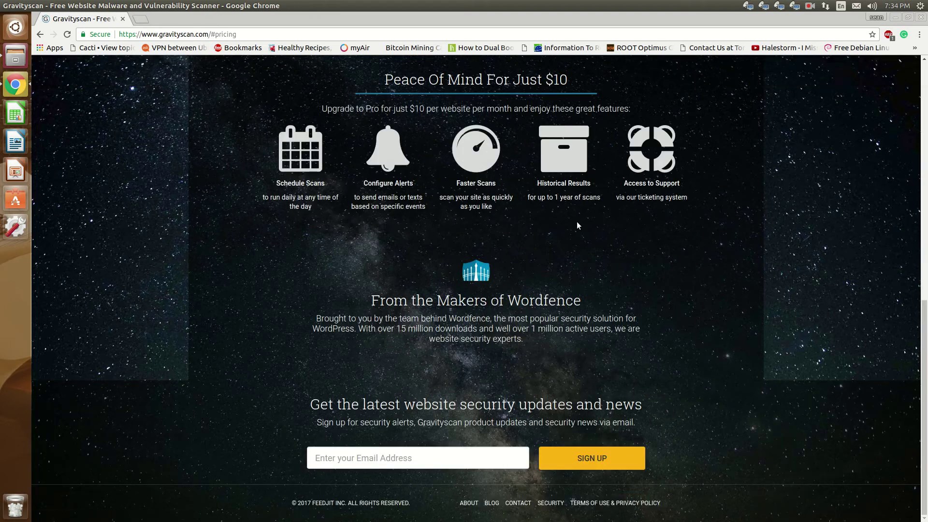
pyautogui.scroll(1, 537, 304)
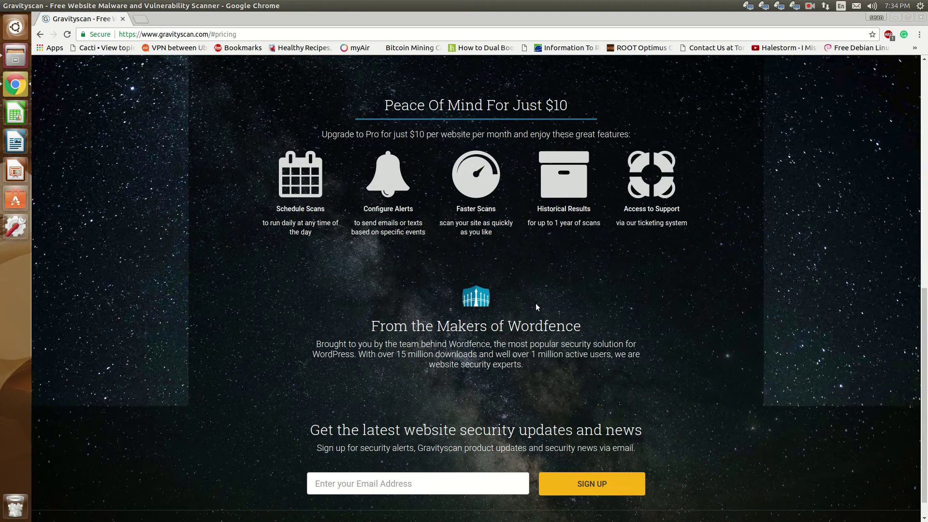
pyautogui.scroll(5, 536, 303)
pyautogui.scroll(15, 433, 281)
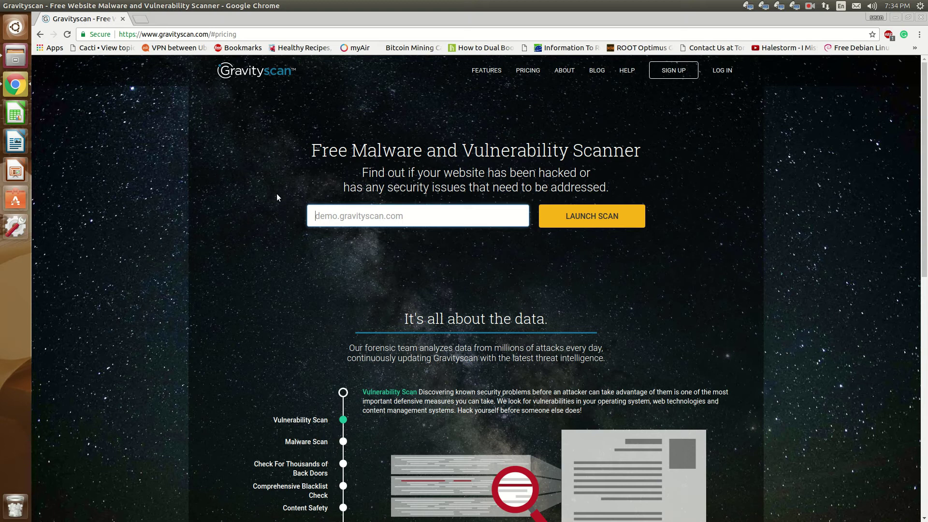
# Step: Start a remote scan of your own website's domain and watch the results appear
pyautogui.write('se')
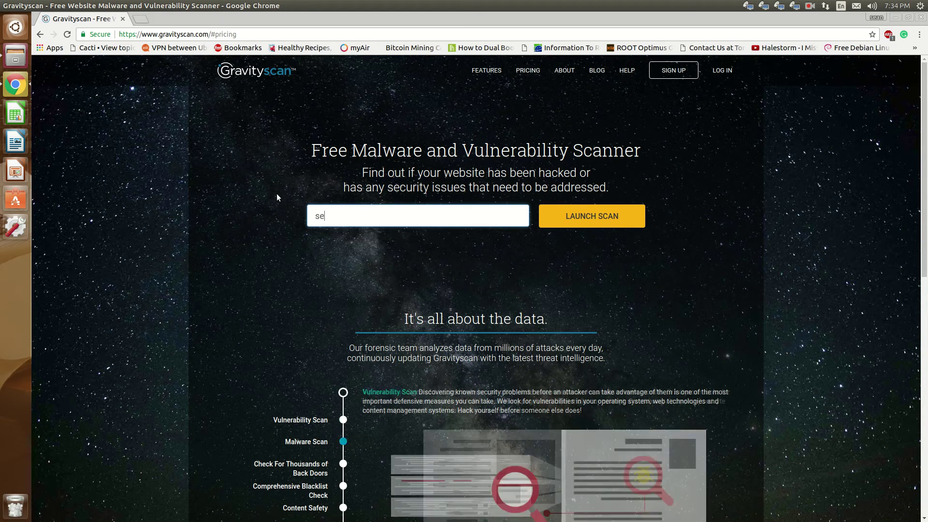
pyautogui.write('anmancini.com')
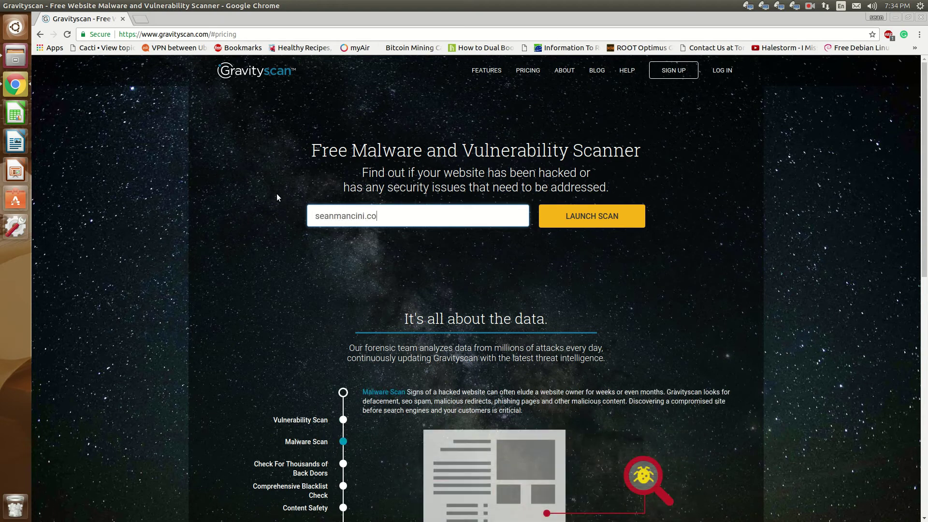
pyautogui.press('Return')
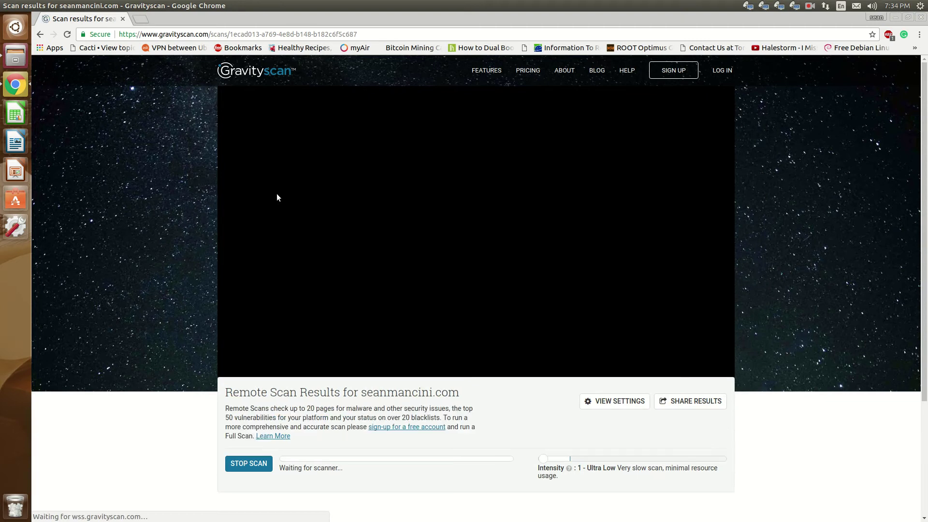
pyautogui.click(223, 370)
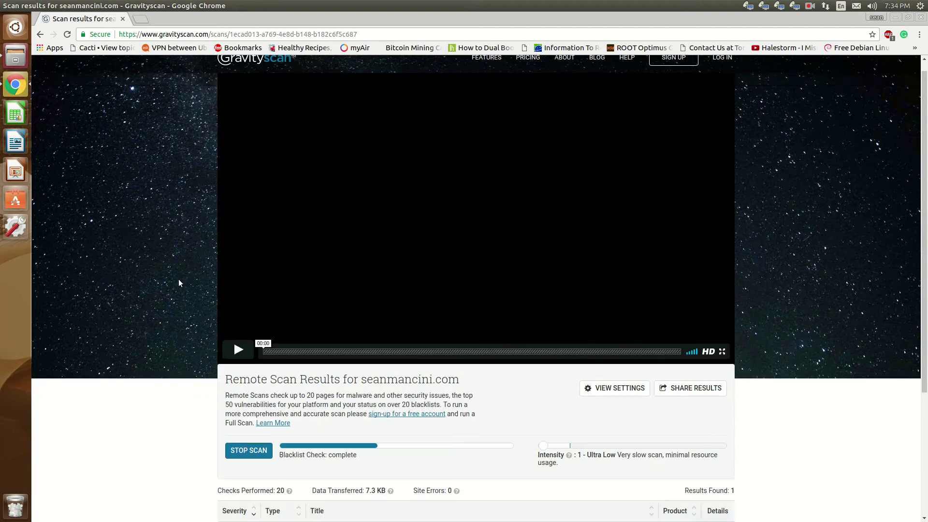
pyautogui.scroll(-5, 178, 280)
pyautogui.scroll(-1, 178, 283)
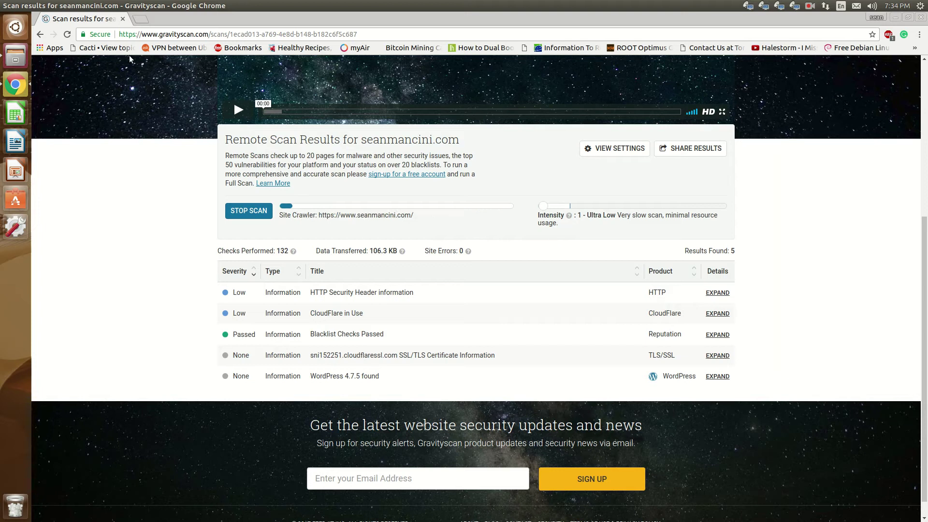
pyautogui.click(181, 34)
pyautogui.rightClick(180, 34)
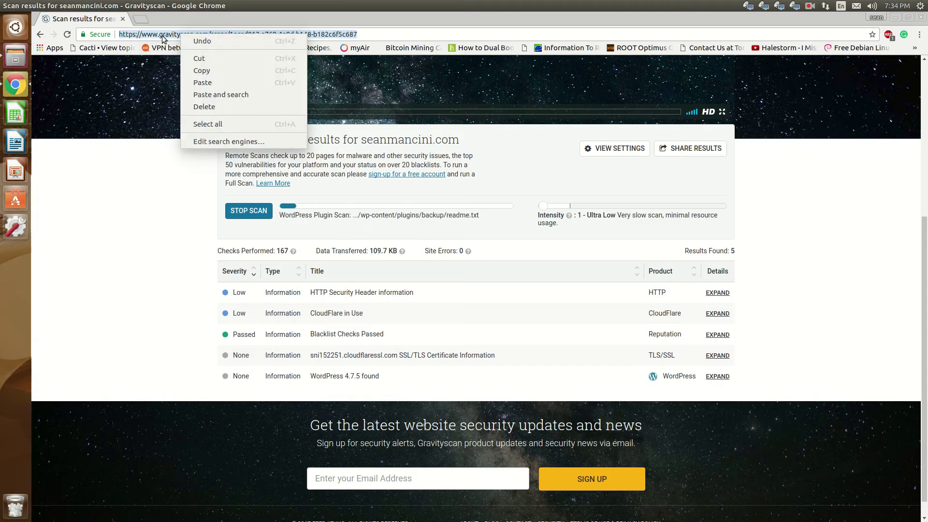
pyautogui.click(198, 68)
pyautogui.click(209, 34)
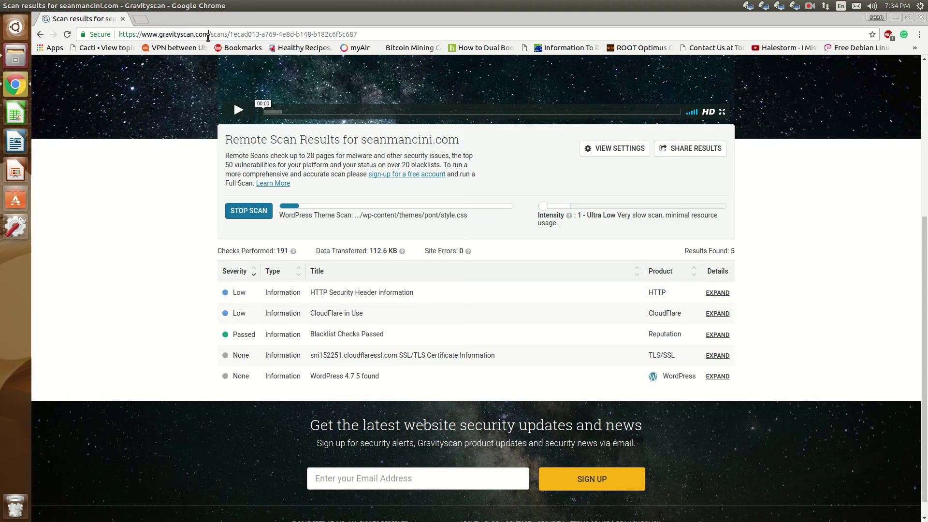
pyautogui.moveTo(208, 34); pyautogui.dragTo(118, 37)
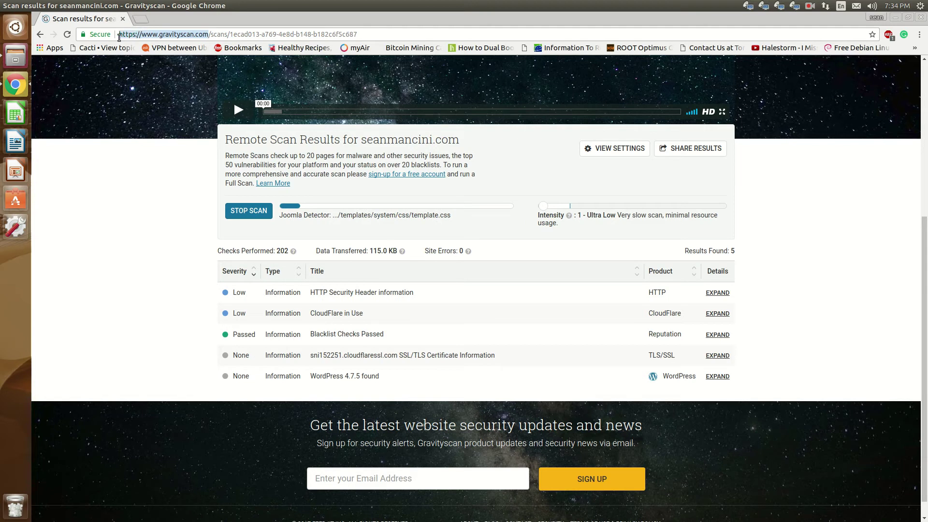
pyautogui.rightClick(147, 38)
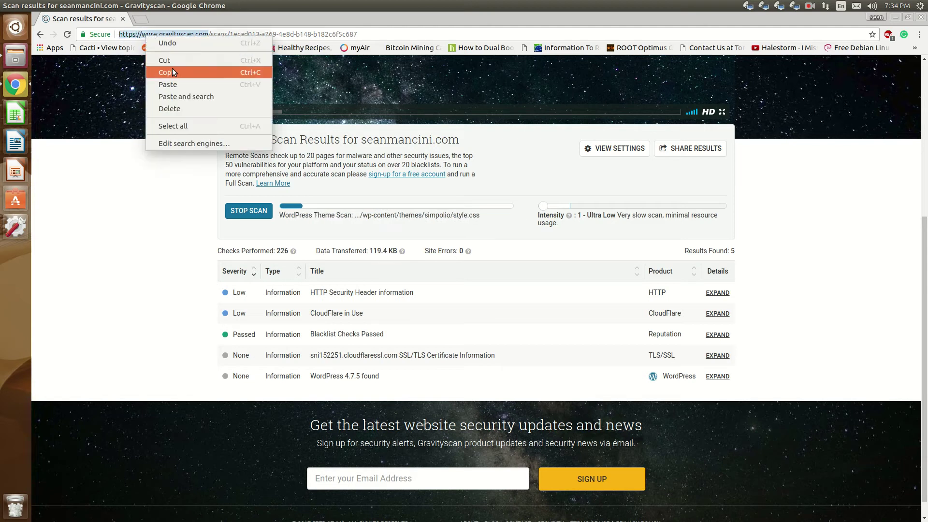
pyautogui.click(172, 69)
pyautogui.click(141, 19)
# Step: Load Gravityscan in the new tab, scan demo.gravityscan.com, then return to the first tab
pyautogui.hotkey('ctrl', 'v')
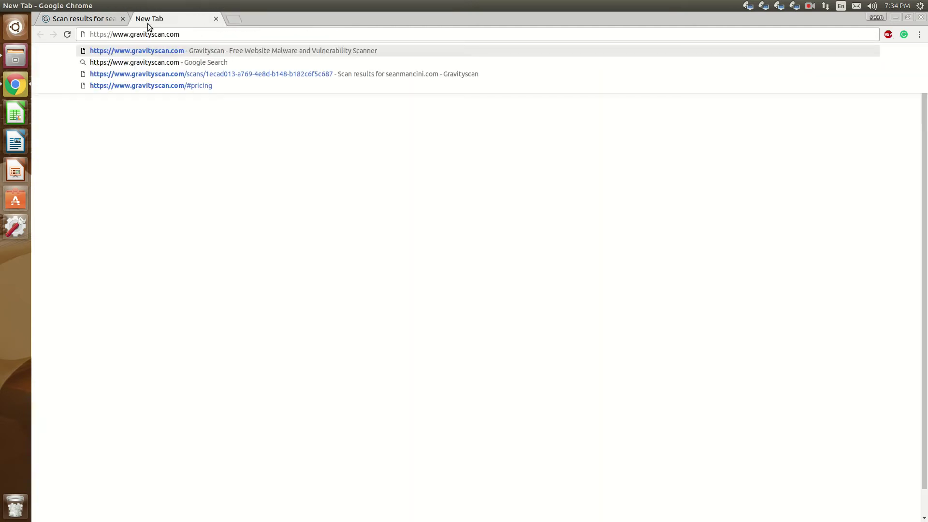
pyautogui.press('Return')
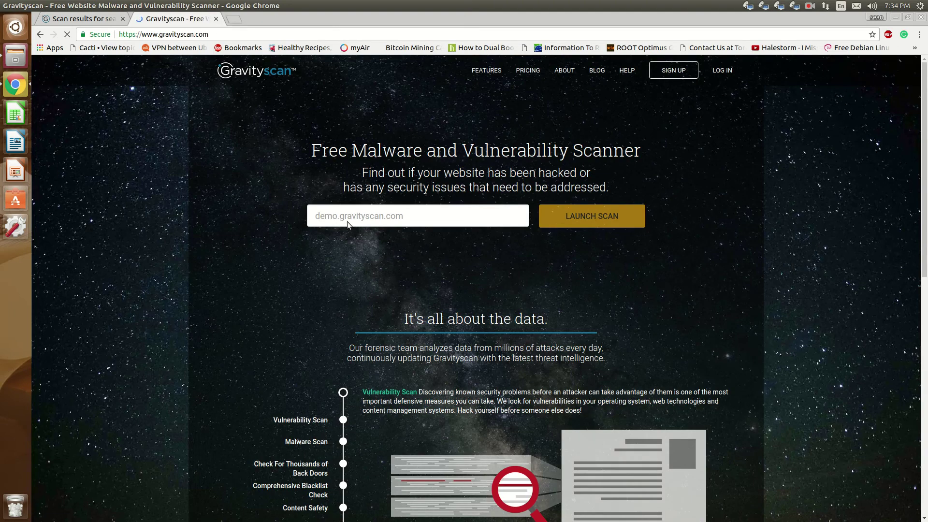
pyautogui.click(347, 222)
pyautogui.write('demo.')
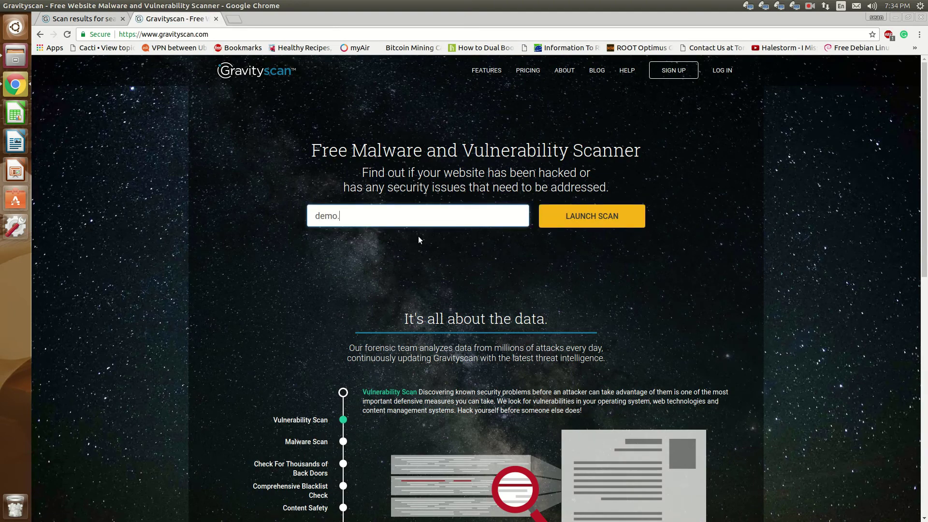
pyautogui.write('gravityscan.com')
pyautogui.press('Return')
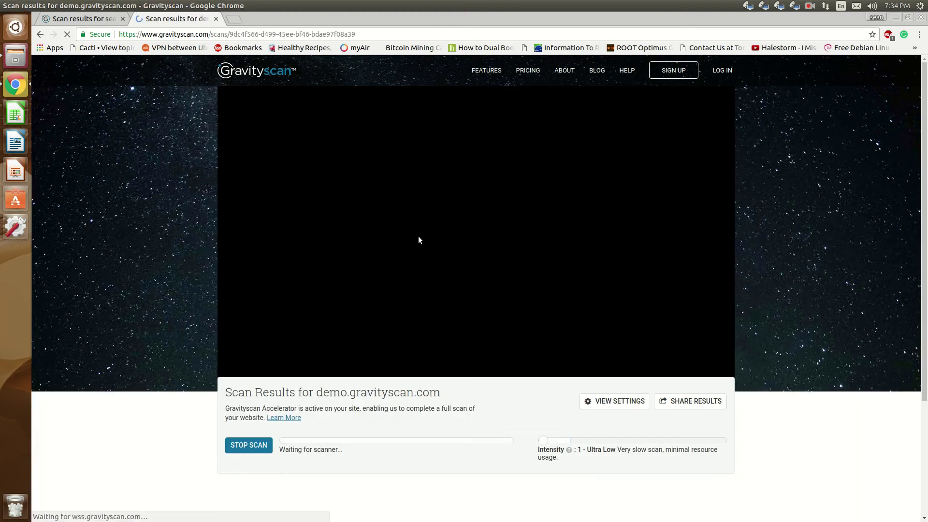
pyautogui.scroll(-5, 203, 363)
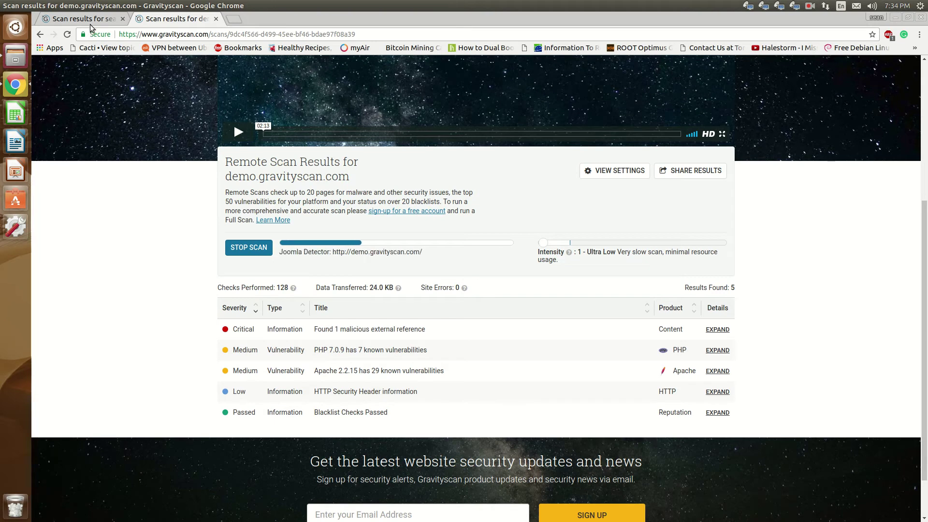
pyautogui.click(90, 20)
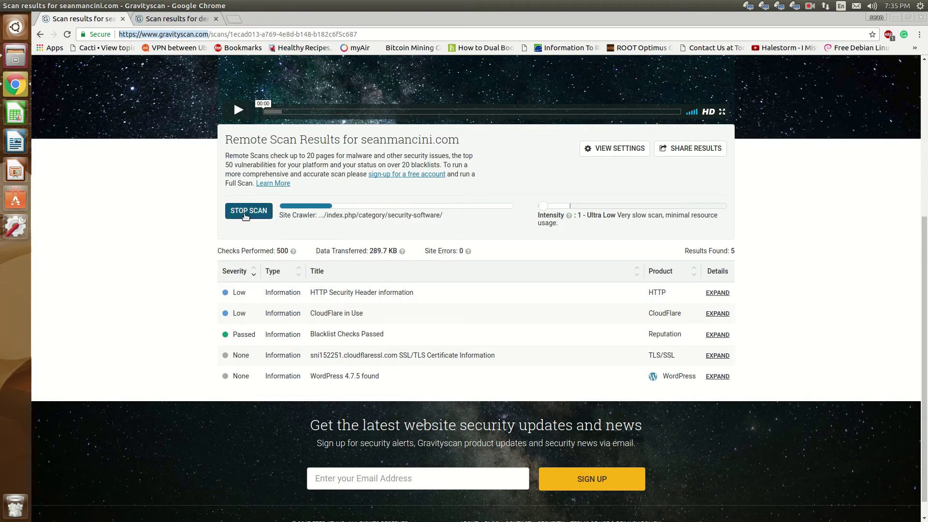
# Step: Expand your site's HTTP Security Header finding, read its details, and collapse it again
pyautogui.scroll(-1, 150, 231)
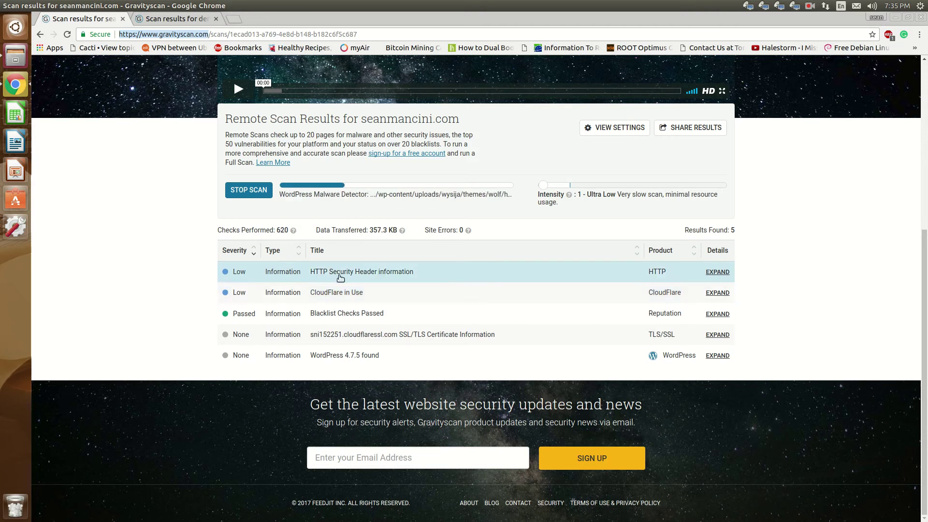
pyautogui.click(717, 272)
pyautogui.scroll(-1, 761, 263)
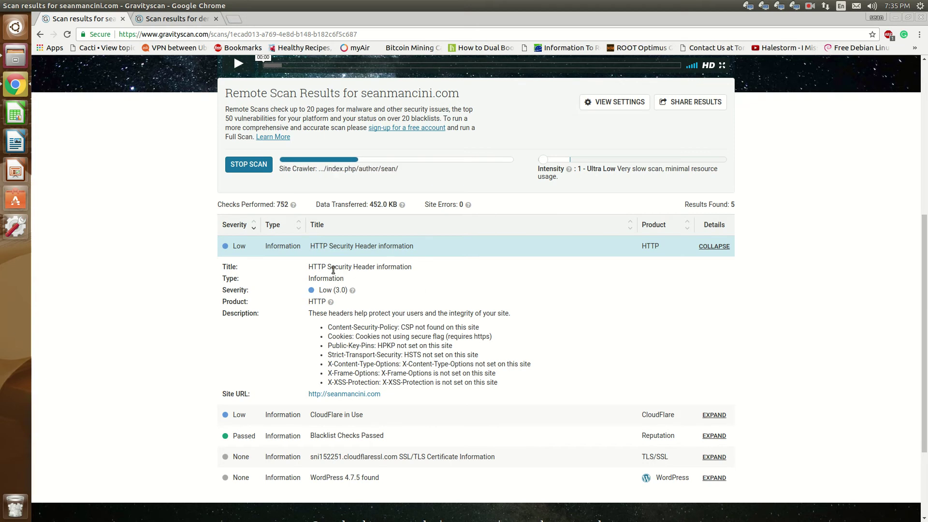
pyautogui.scroll(-4, 288, 274)
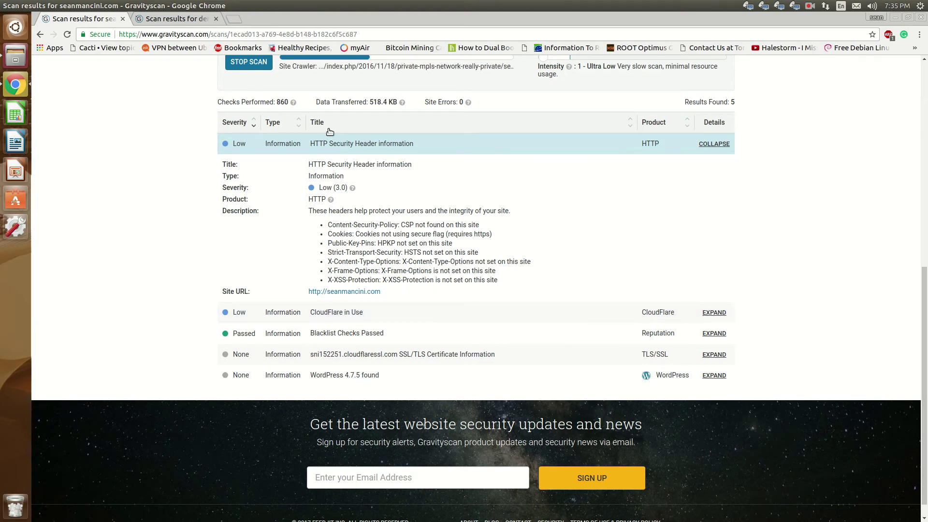
pyautogui.scroll(3, 328, 128)
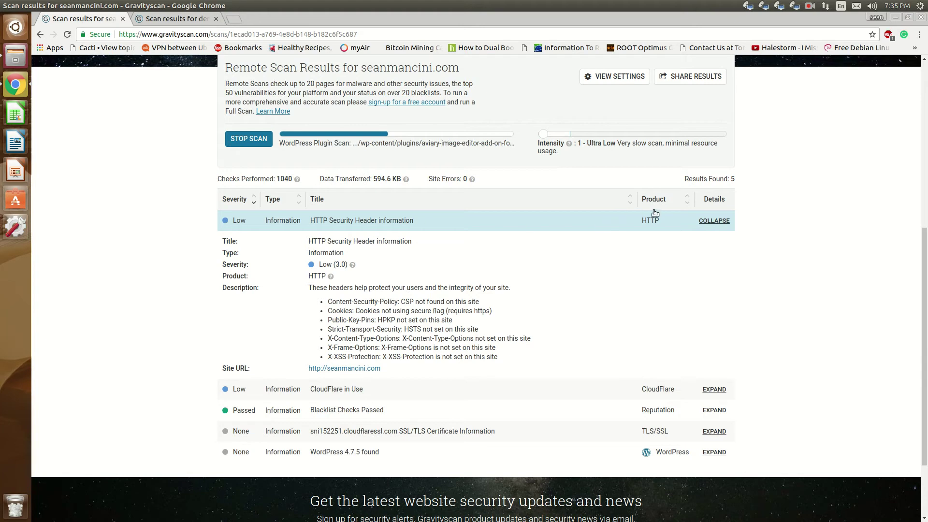
pyautogui.click(714, 220)
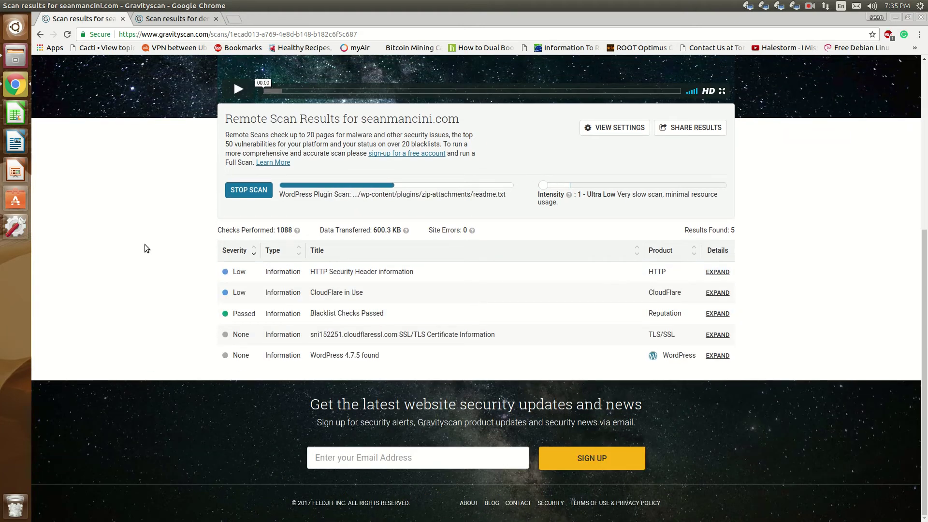
# Step: Switch to the demo.gravityscan.com tab and scroll through its scan results
pyautogui.click(167, 23)
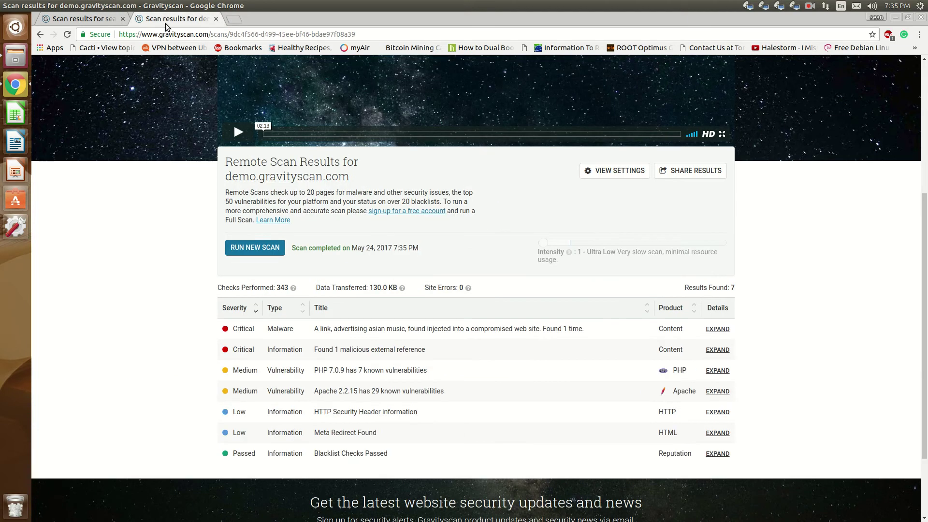
pyautogui.scroll(-2, 175, 260)
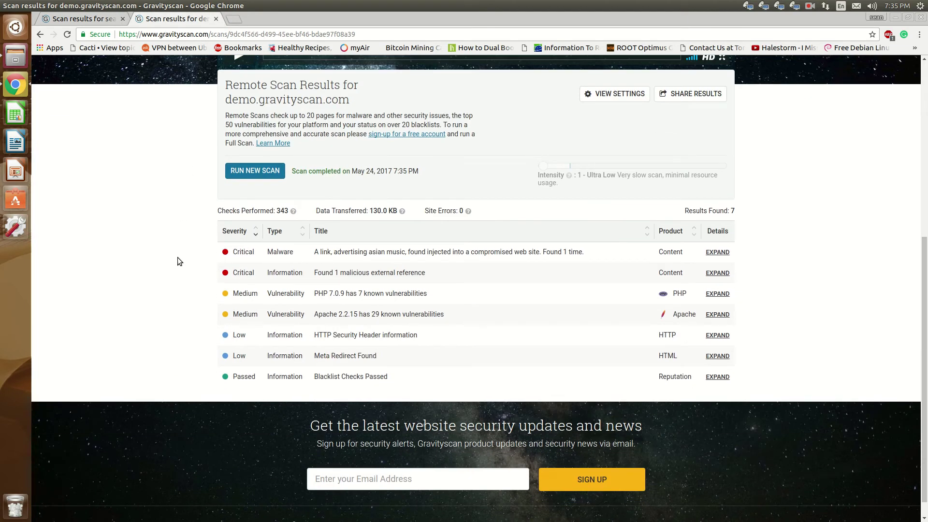
pyautogui.scroll(2, 210, 254)
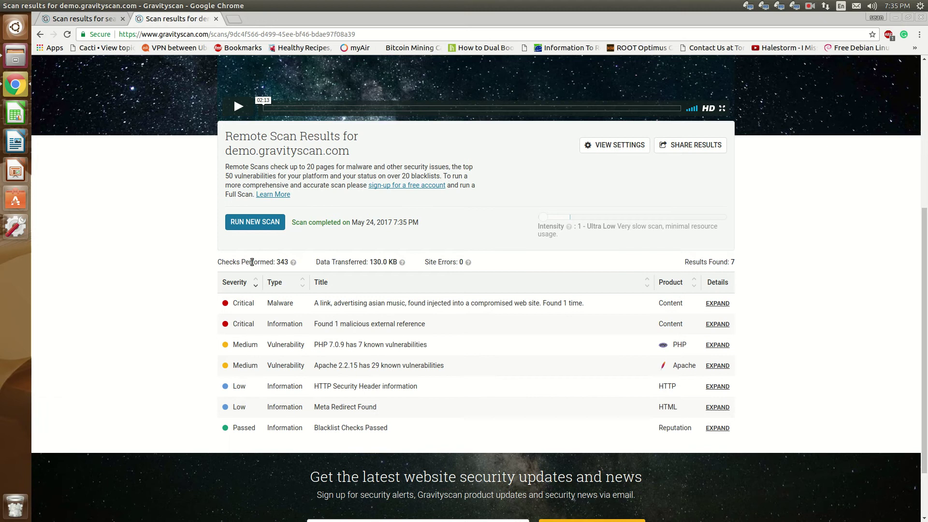
pyautogui.scroll(-1, 524, 259)
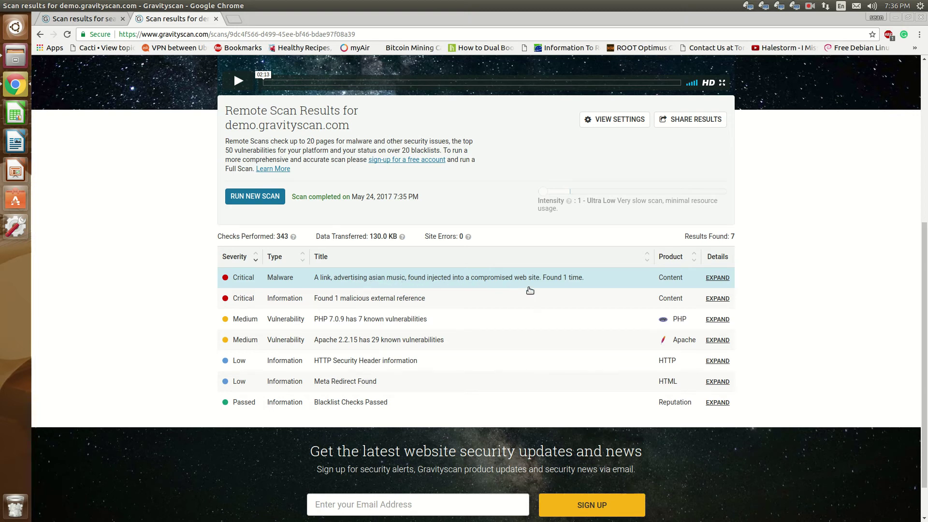
# Step: Expand the critical malware finding and read through its details
pyautogui.click(717, 278)
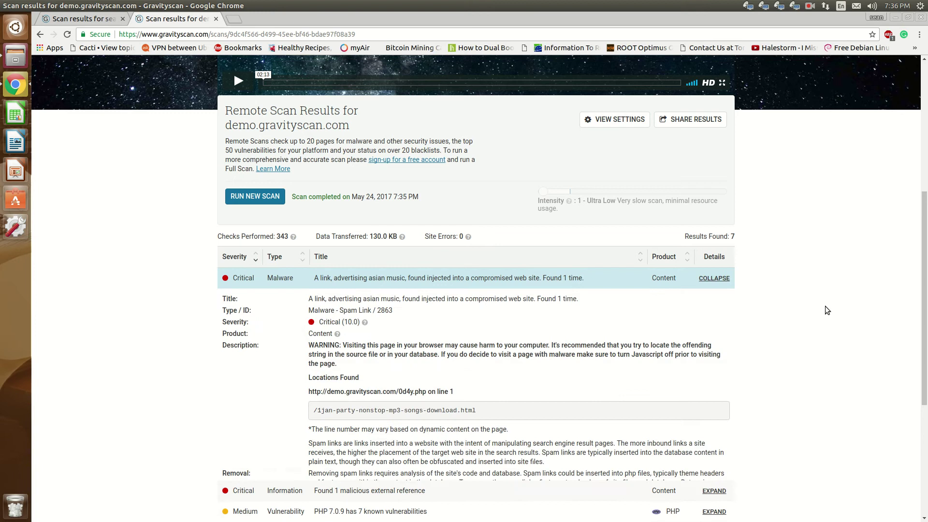
pyautogui.scroll(-2, 532, 283)
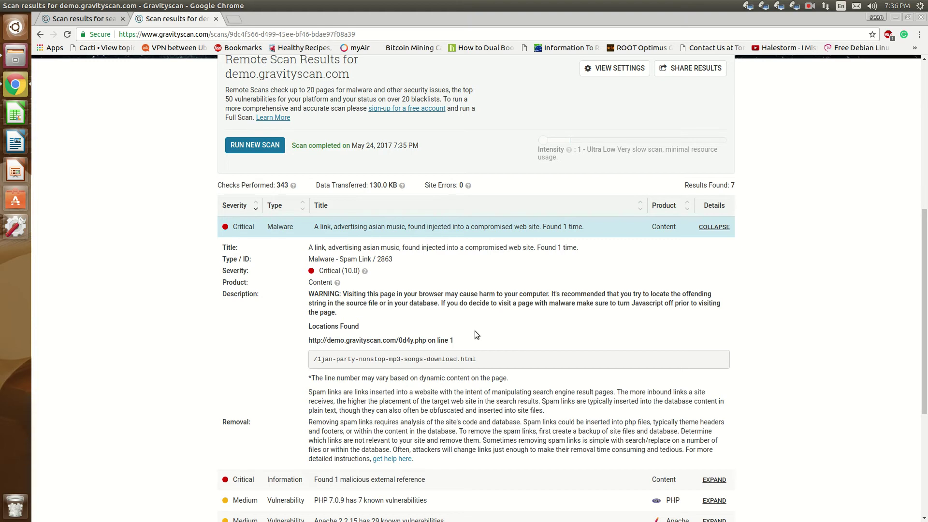
pyautogui.scroll(-5, 474, 331)
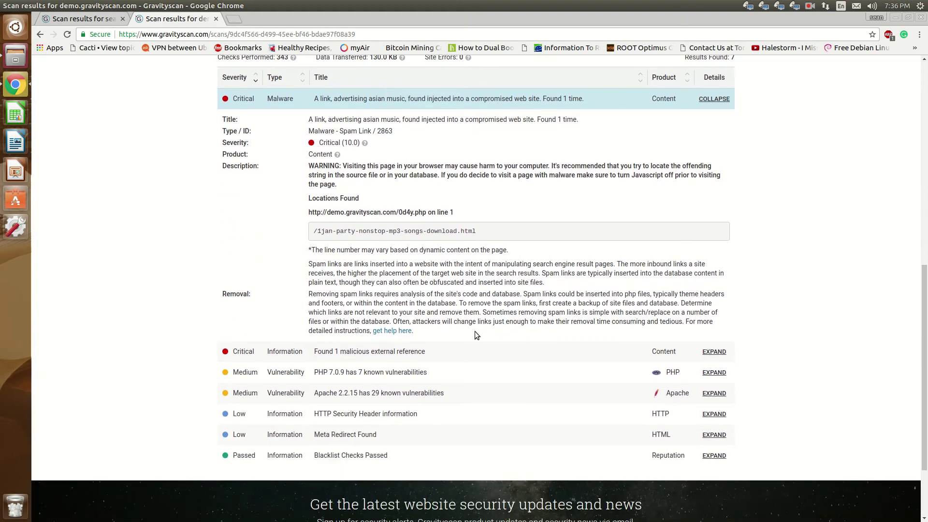
pyautogui.scroll(4, 475, 332)
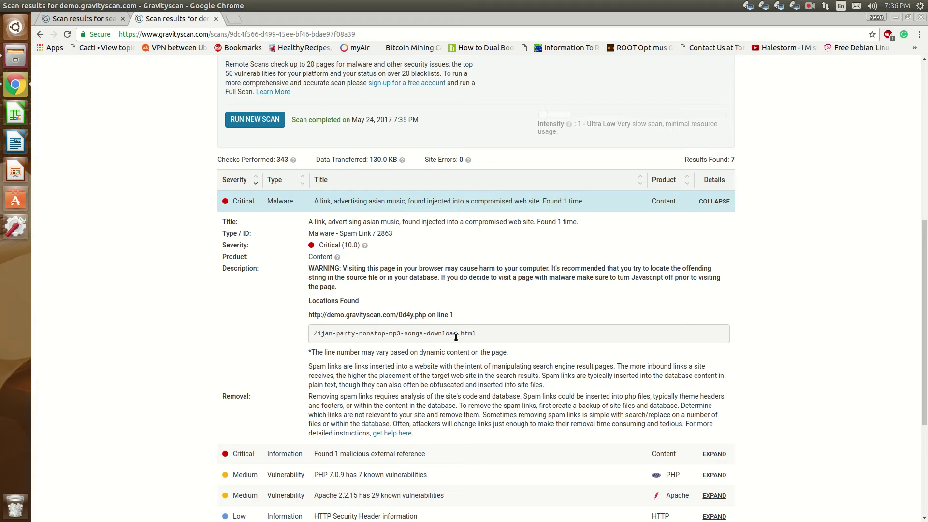
pyautogui.scroll(8, 458, 341)
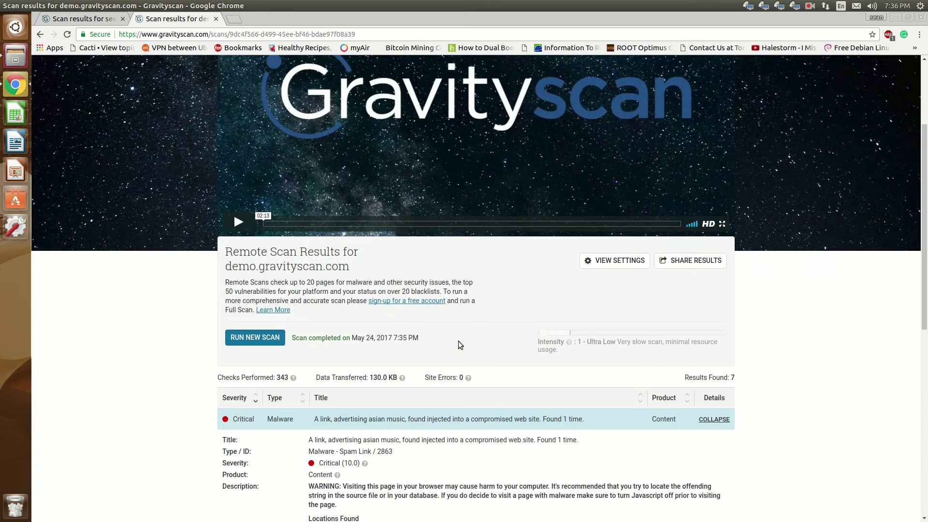
pyautogui.scroll(-6, 477, 341)
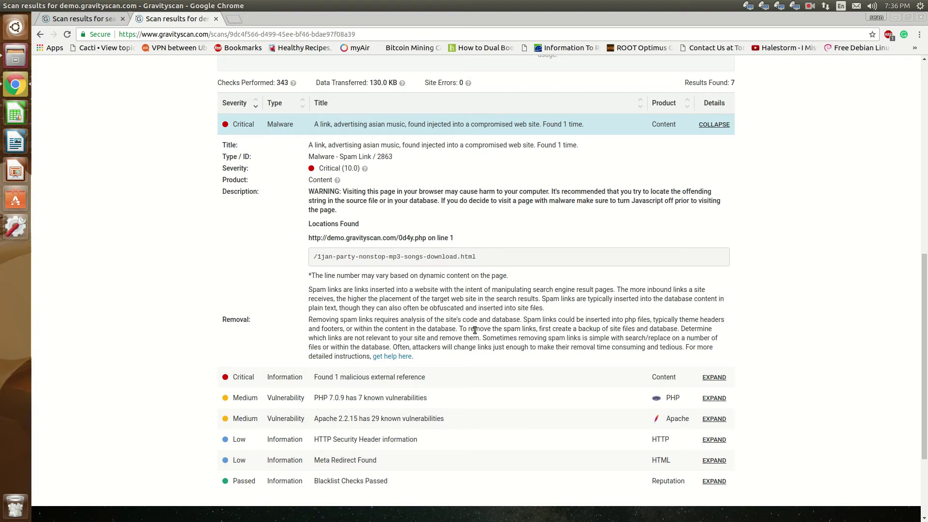
pyautogui.scroll(-1, 483, 338)
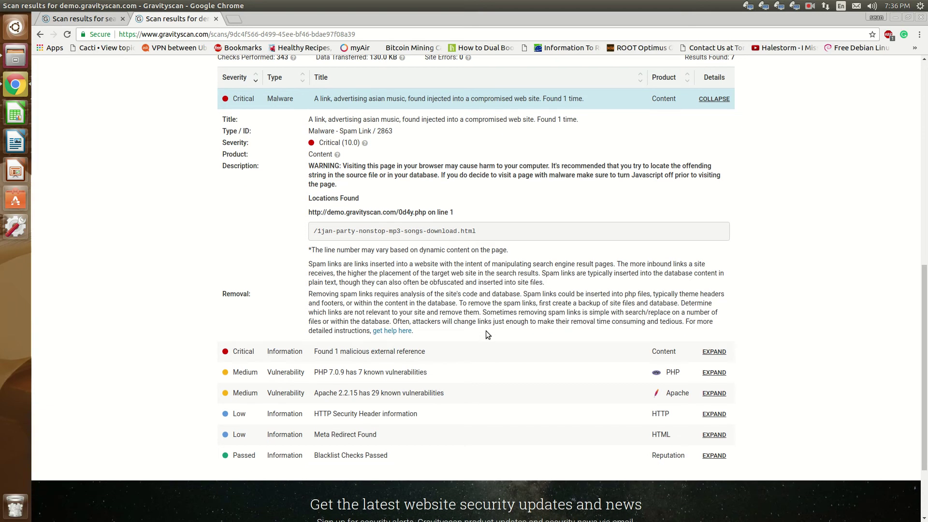
pyautogui.scroll(-2, 485, 331)
pyautogui.scroll(1, 487, 331)
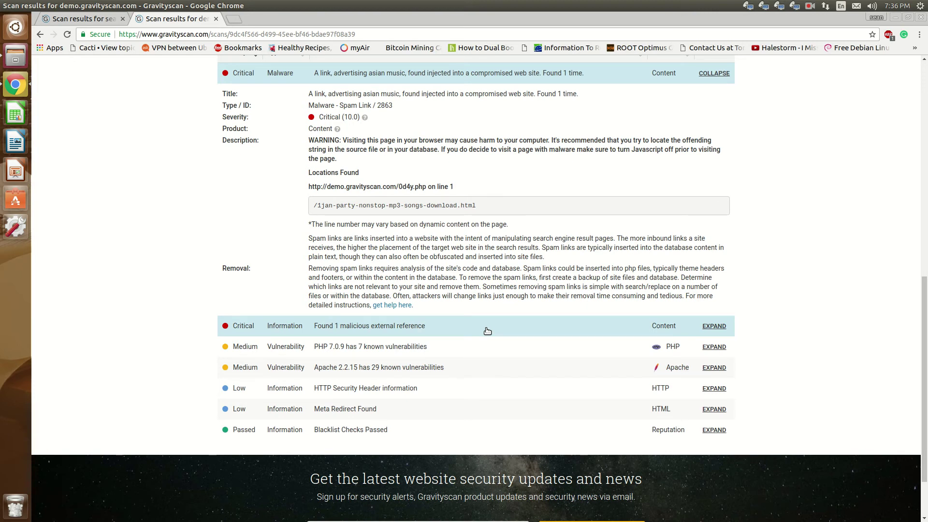
pyautogui.scroll(3, 487, 331)
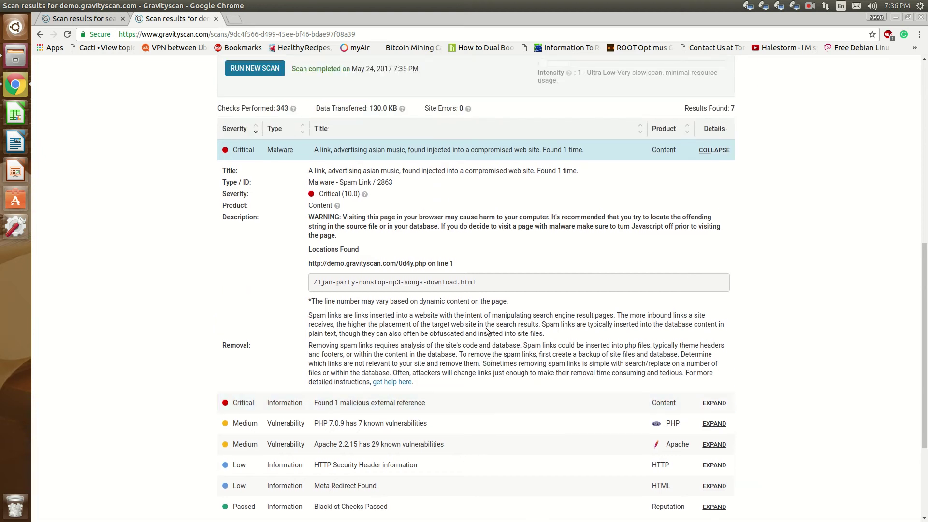
pyautogui.scroll(-4, 473, 285)
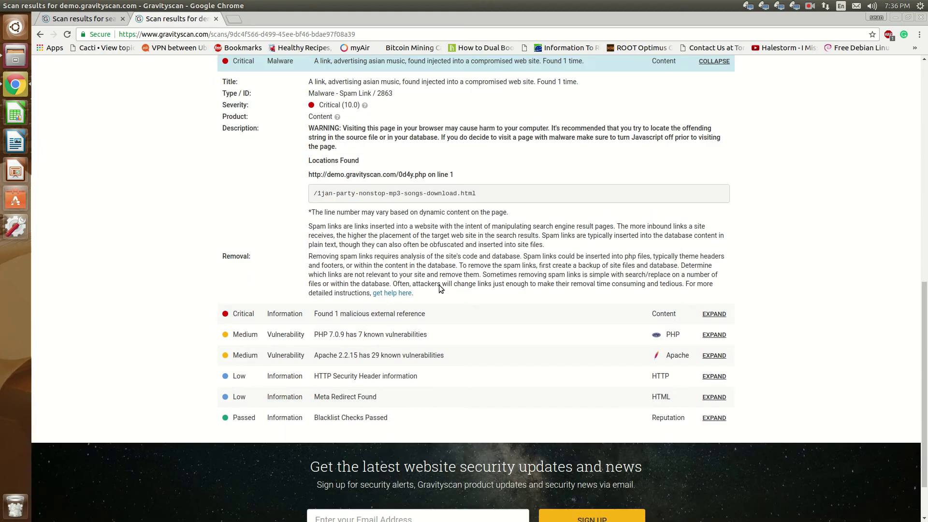
# Step: Expand the malicious external reference finding and review the surrounding results
pyautogui.click(438, 303)
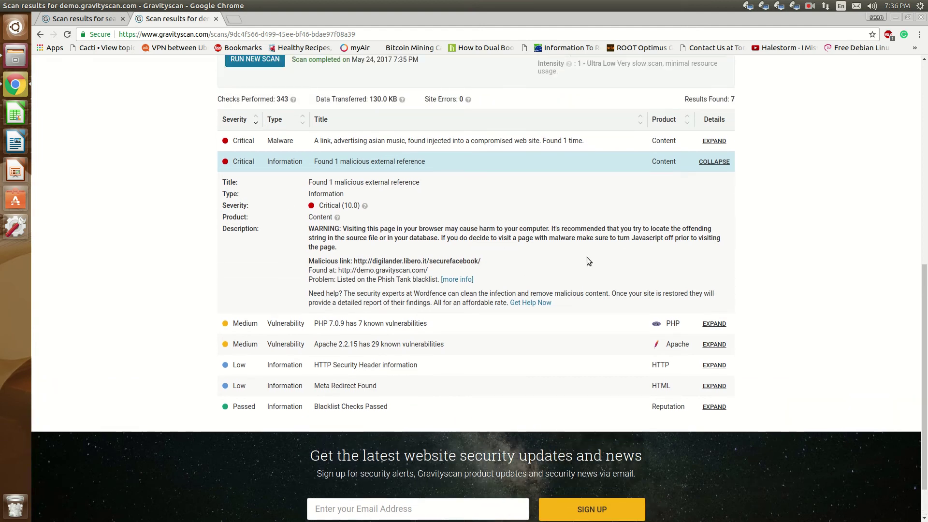
pyautogui.scroll(4, 473, 240)
pyautogui.scroll(5, 420, 205)
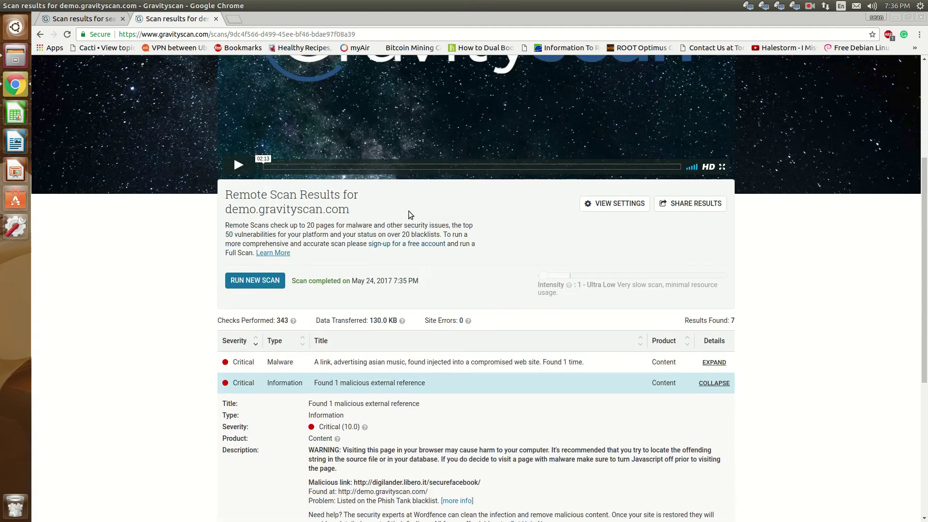
pyautogui.scroll(-4, 415, 241)
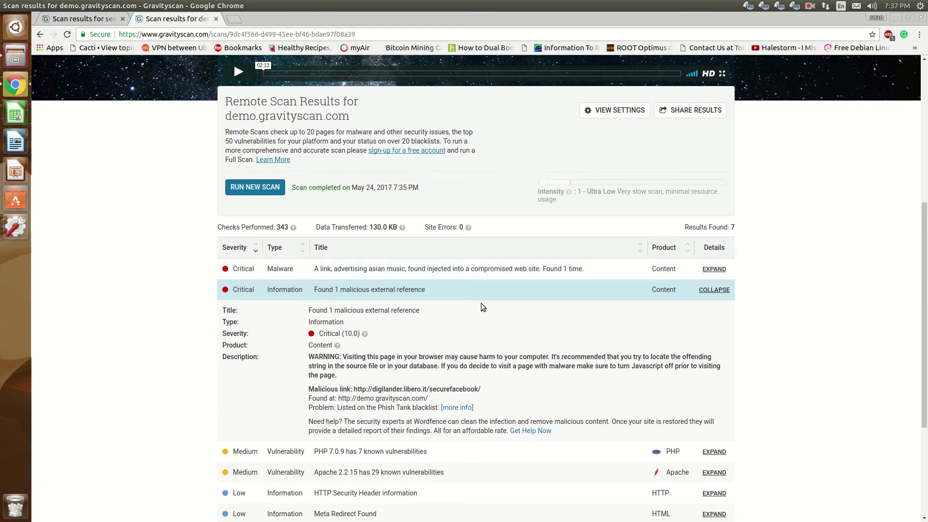
pyautogui.scroll(-3, 462, 268)
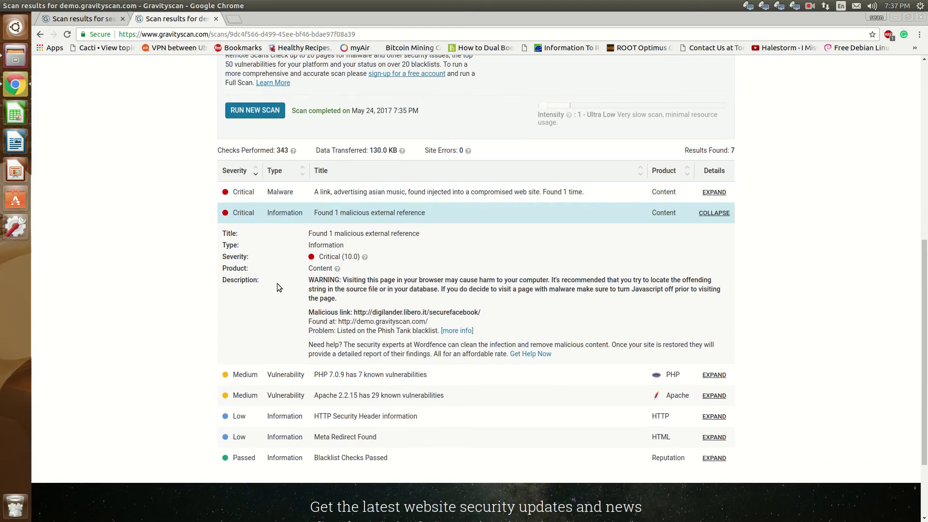
pyautogui.scroll(-2, 210, 298)
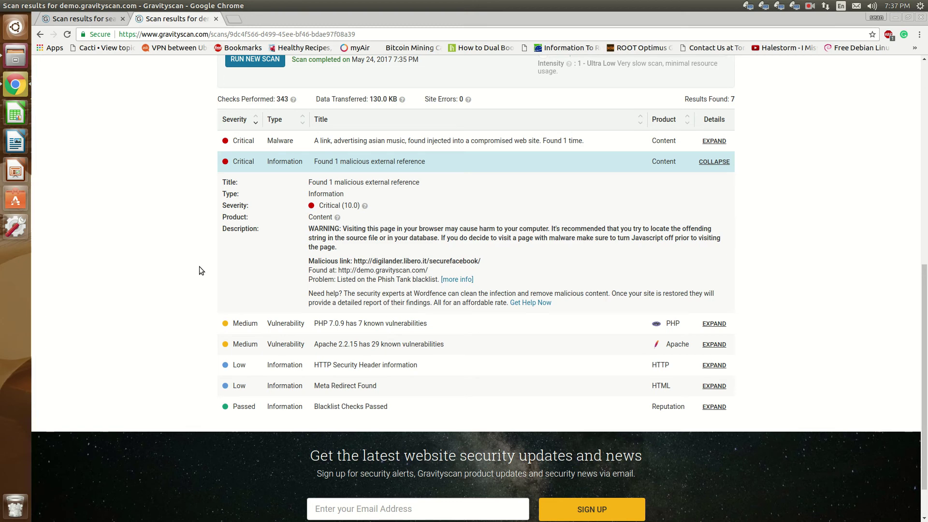
# Step: Expand the 'Apache 2.2.15 has 29 known vulnerabilities' finding to list its CVEs
pyautogui.click(409, 345)
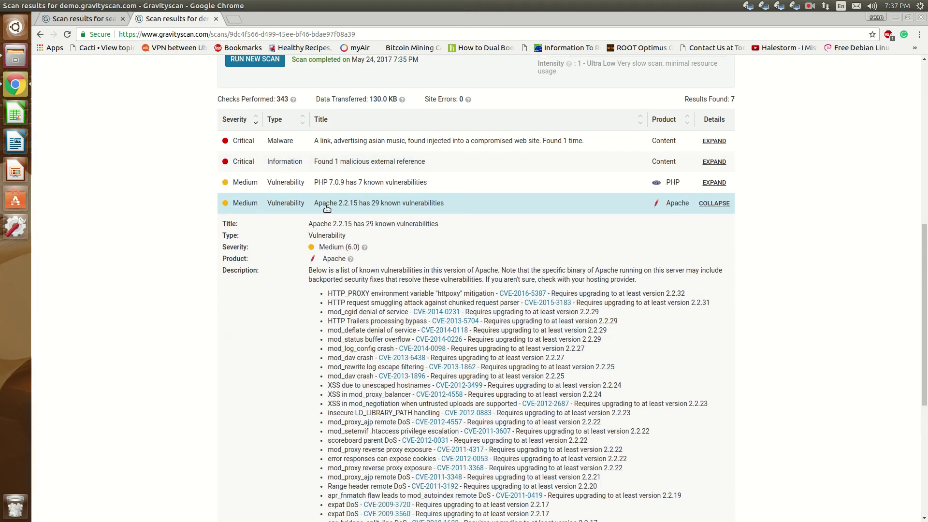
pyautogui.scroll(-3, 265, 232)
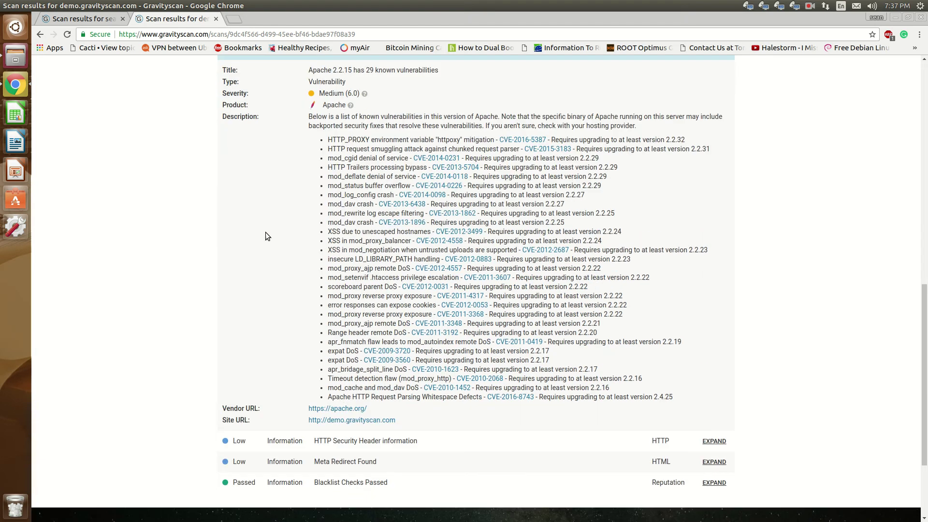
pyautogui.scroll(3, 289, 232)
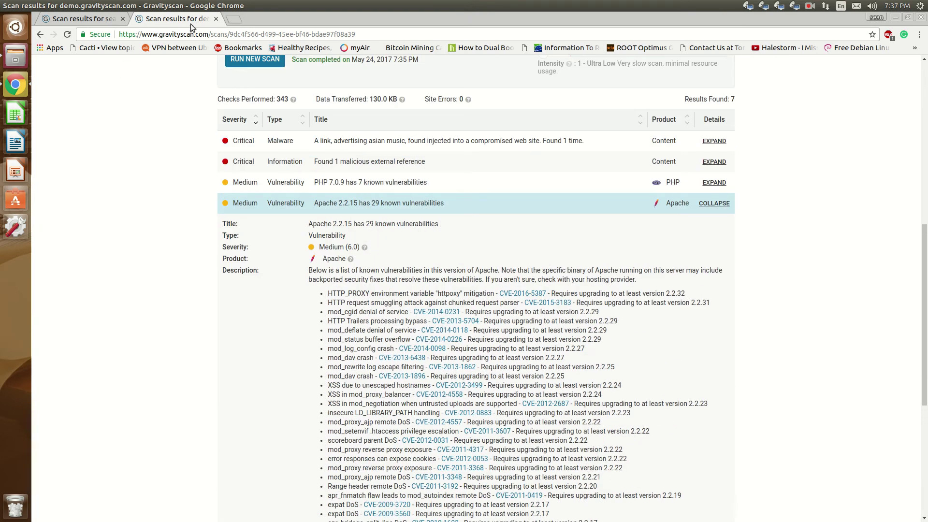
# Step: Return to your own site's tab and review its completed scan with 9 results
pyautogui.click(100, 23)
pyautogui.scroll(-2, 343, 232)
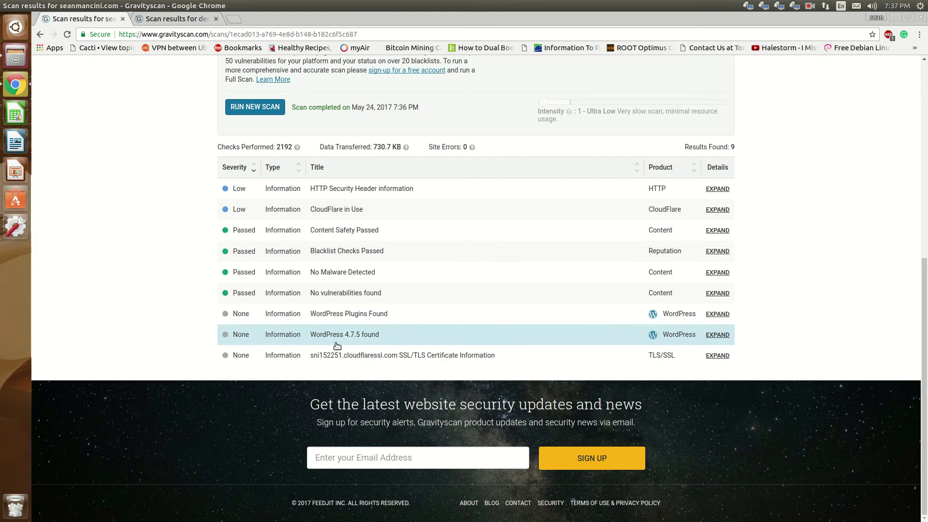
pyautogui.scroll(5, 206, 315)
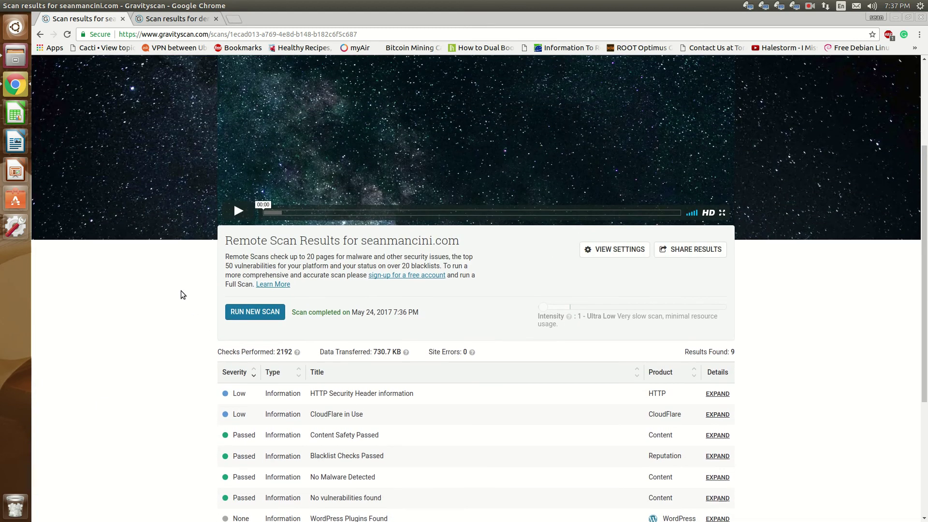
pyautogui.scroll(-5, 184, 300)
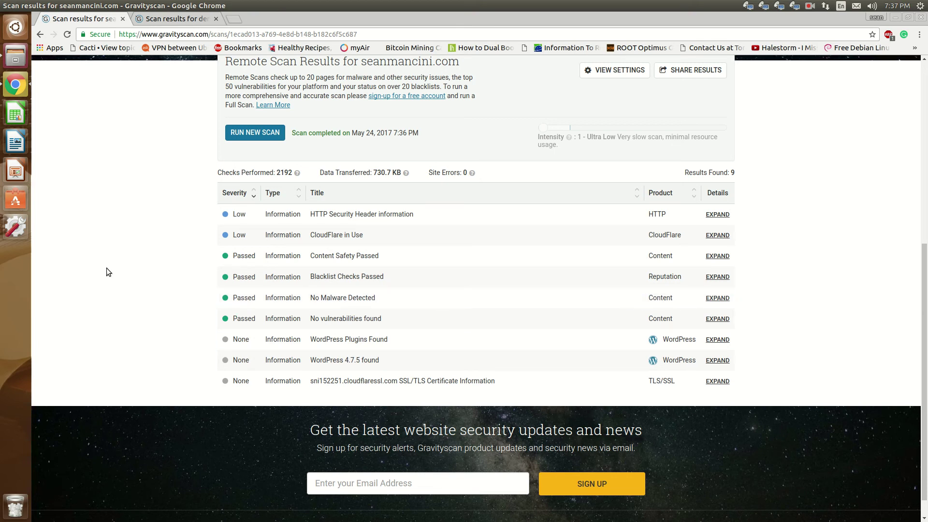
pyautogui.scroll(-1, 152, 271)
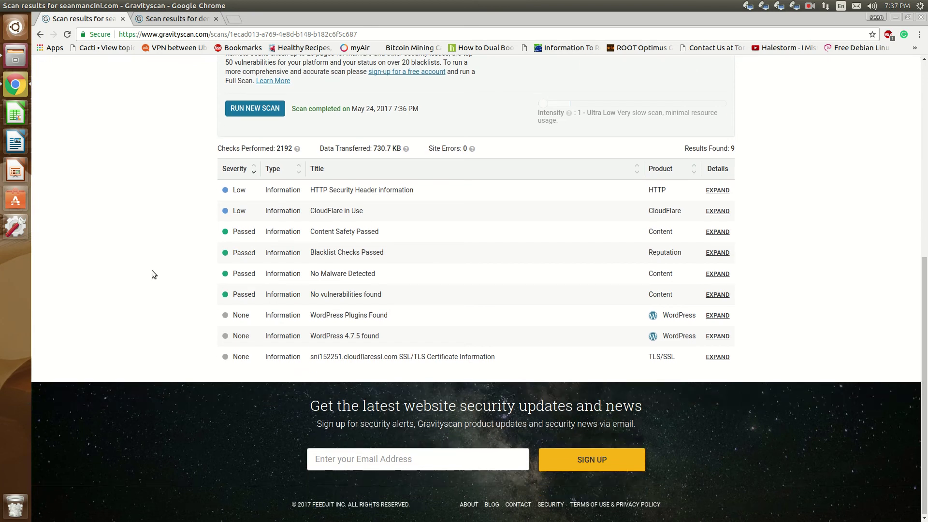
pyautogui.scroll(3, 169, 262)
pyautogui.scroll(10, 170, 262)
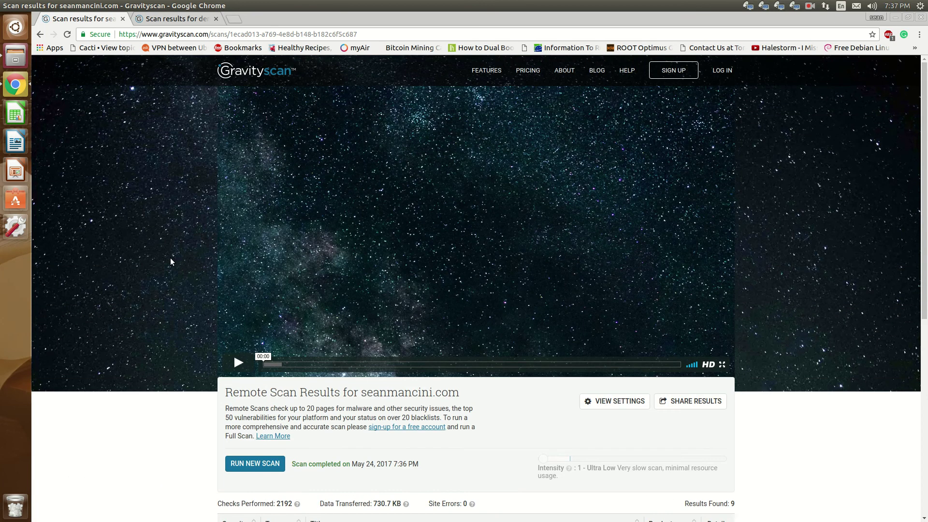
# Step: Log in with Google, open your site from My Sites, and view its scan settings
pyautogui.click(723, 70)
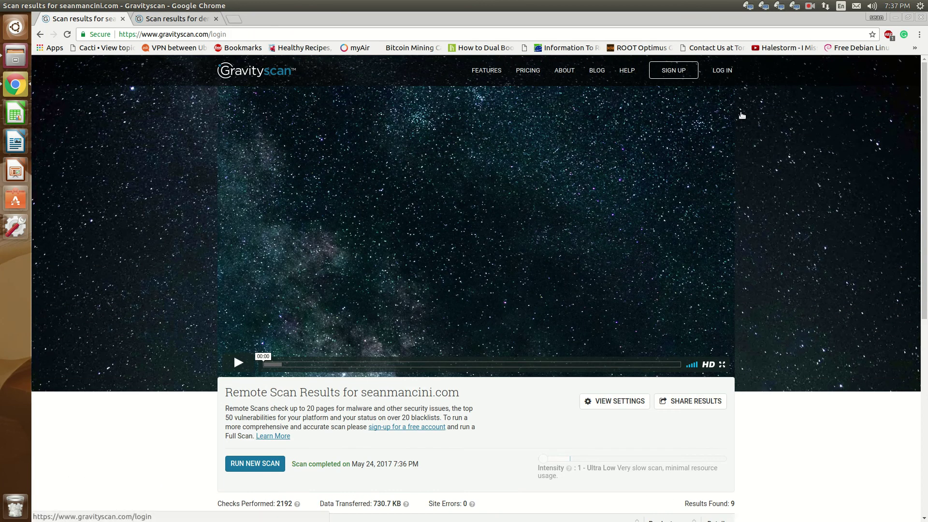
pyautogui.click(442, 251)
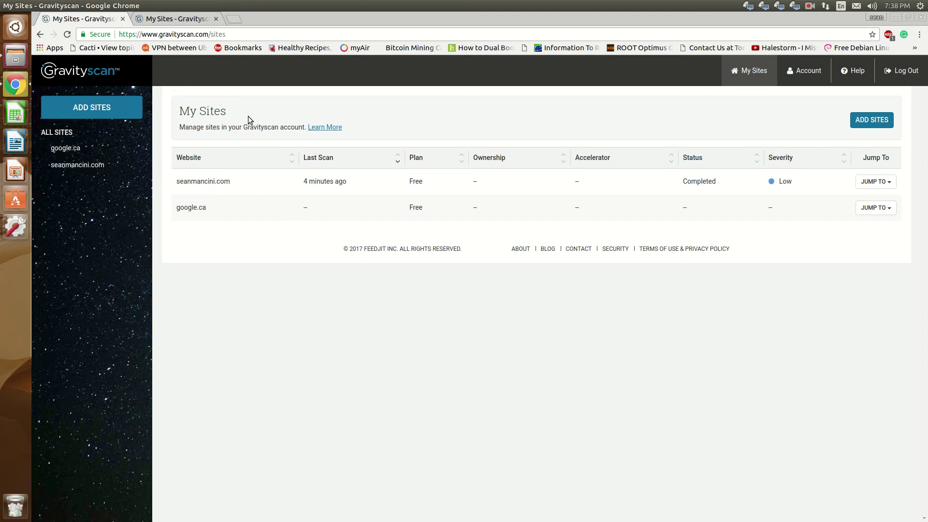
pyautogui.click(214, 182)
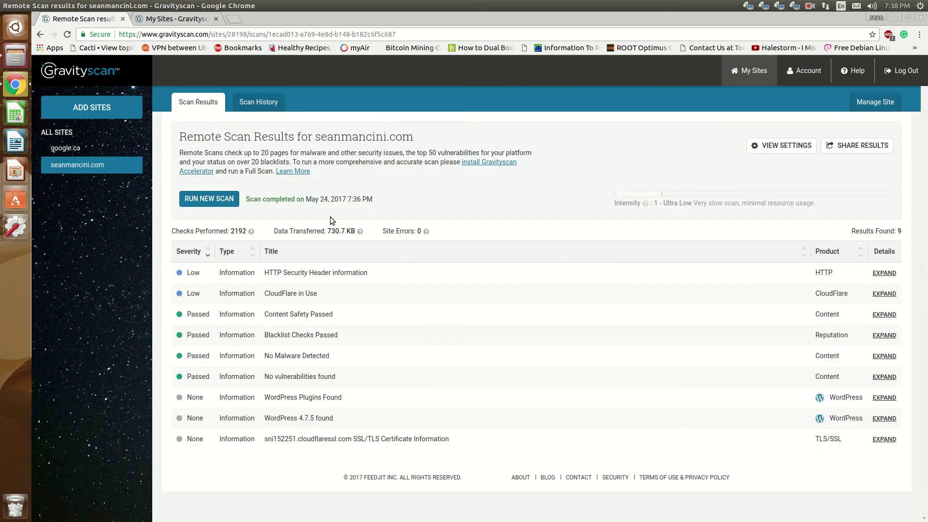
pyautogui.click(785, 145)
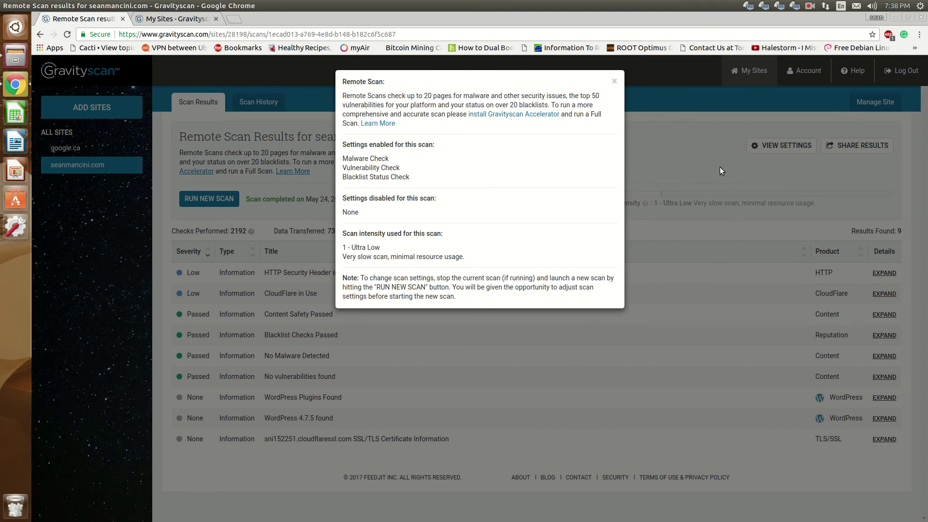
# Step: Close the Remote Scan settings modal
pyautogui.click(712, 157)
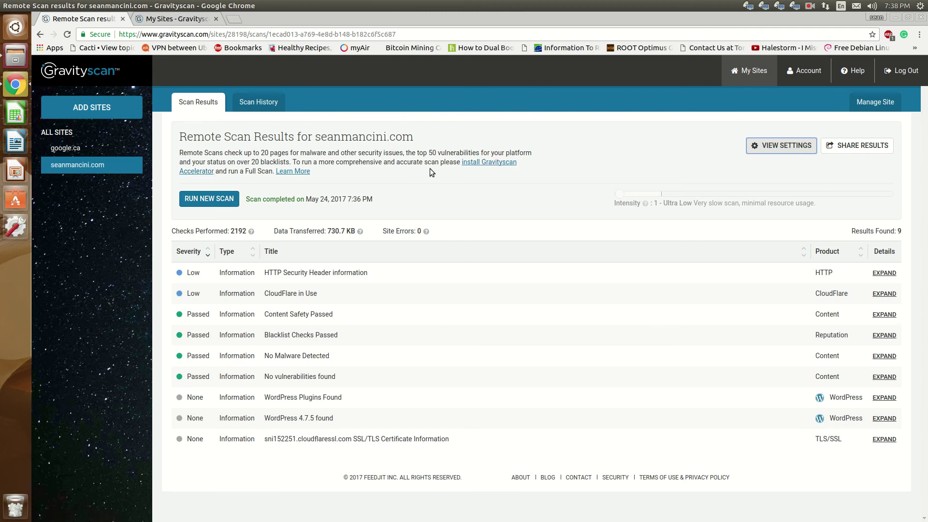
# Step: Open the Gravityscan Accelerator install page for your site and read through its instructions
pyautogui.click(492, 166)
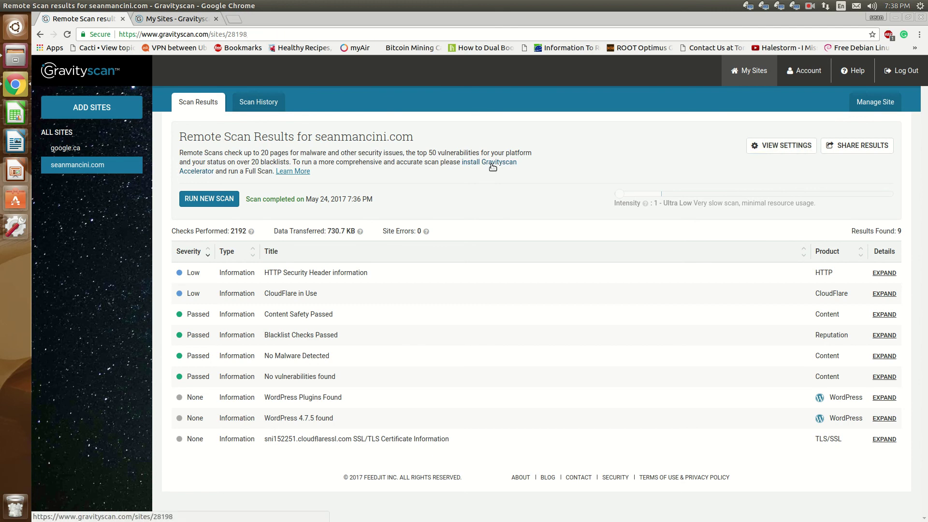
pyautogui.scroll(-1, 285, 195)
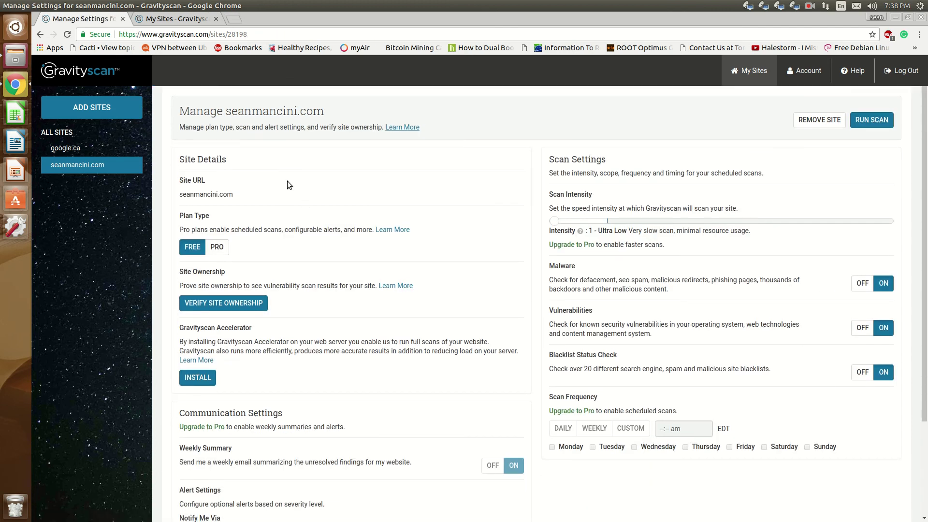
pyautogui.scroll(-5, 469, 202)
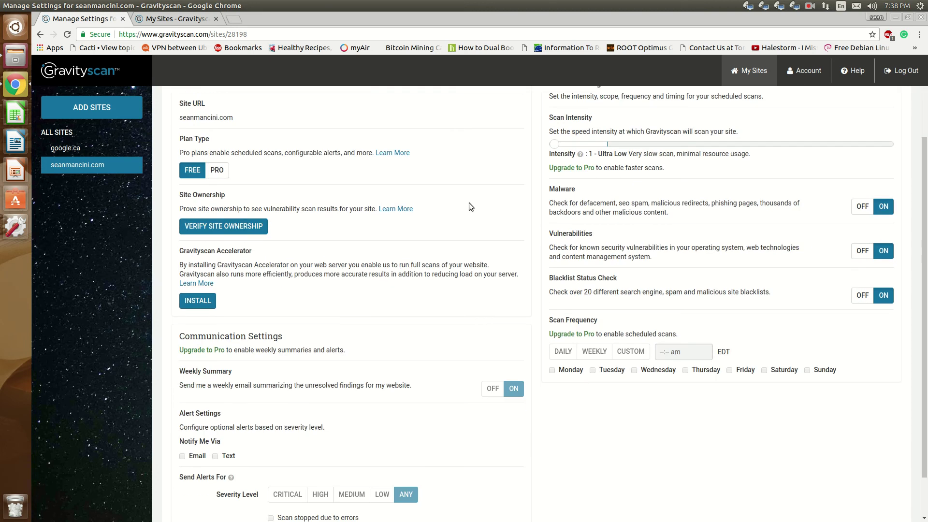
pyautogui.scroll(6, 353, 196)
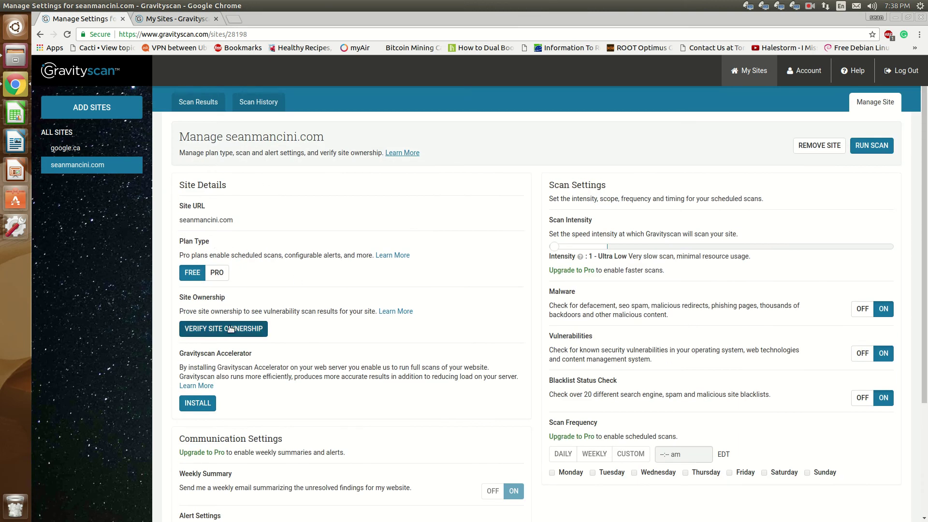
pyautogui.scroll(-3, 338, 319)
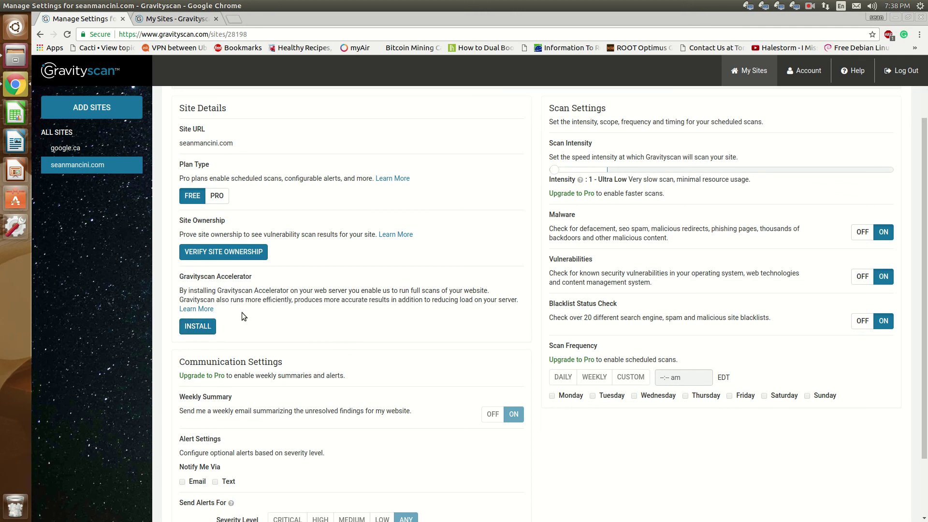
pyautogui.moveTo(301, 291); pyautogui.dragTo(352, 291)
pyautogui.click(344, 338)
pyautogui.click(198, 326)
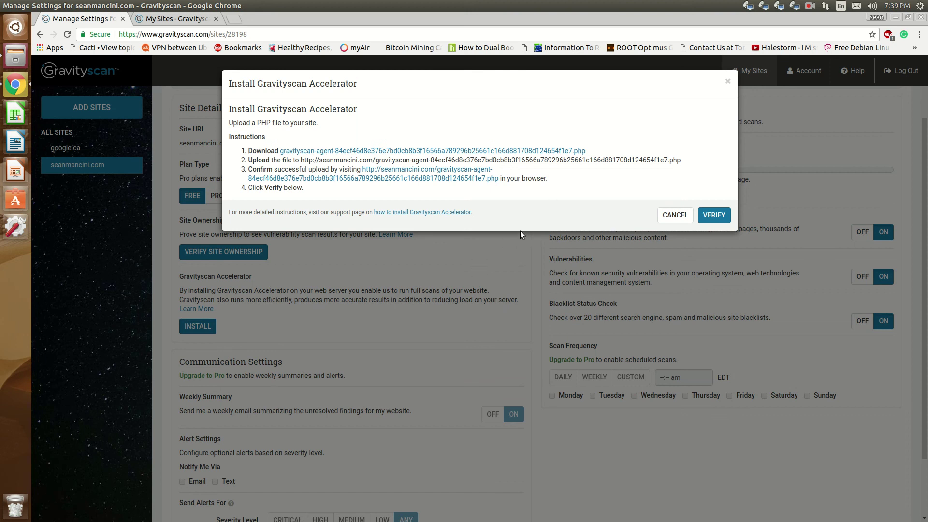
pyautogui.click(675, 215)
pyautogui.scroll(3, 465, 239)
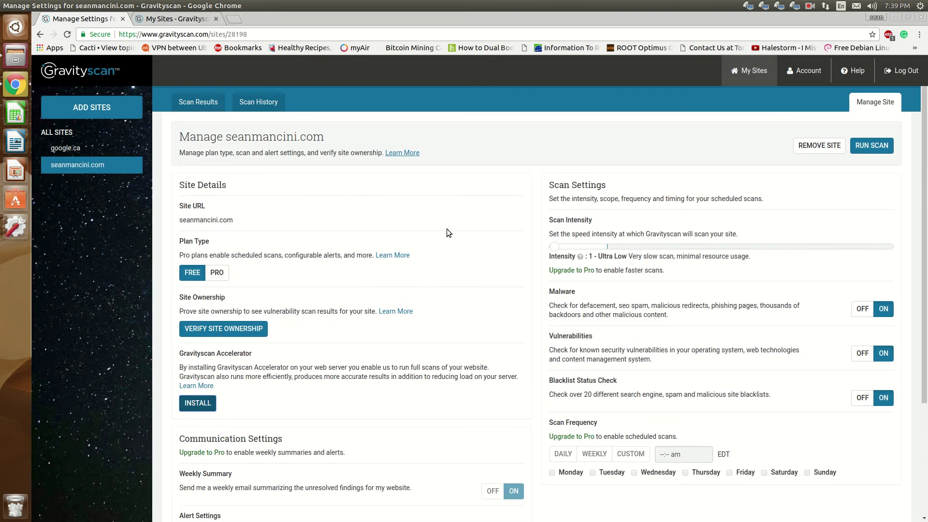